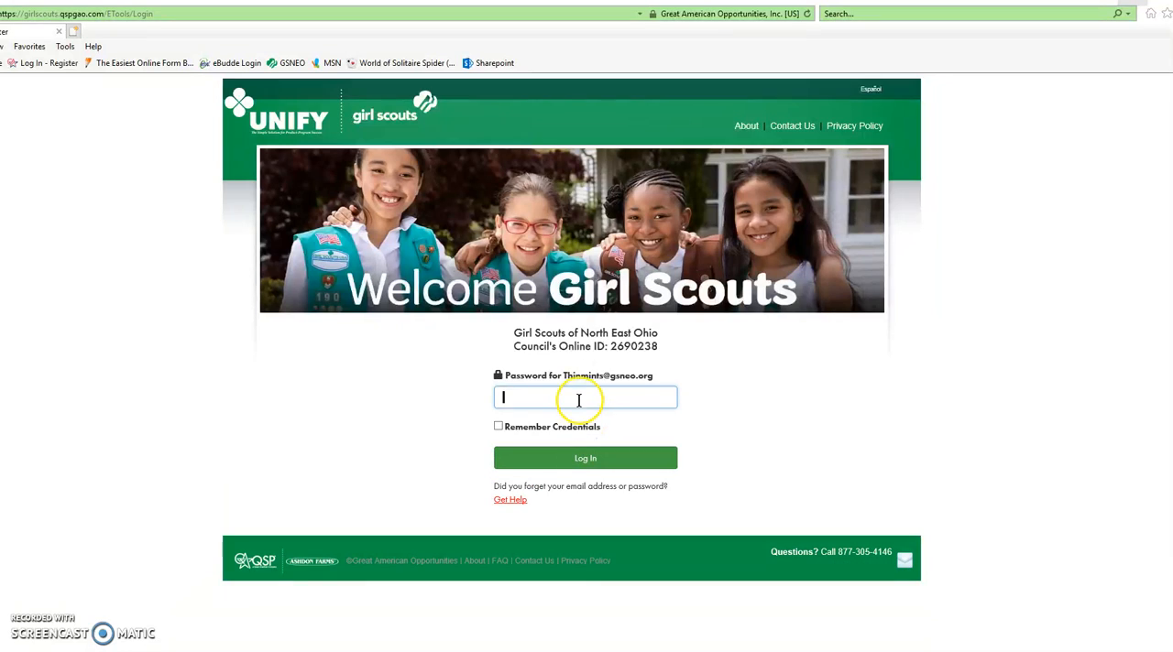
# Enter the account password and log in to the troop dashboard.
pyautogui.write('•••••••••')
pyautogui.click(544, 459)
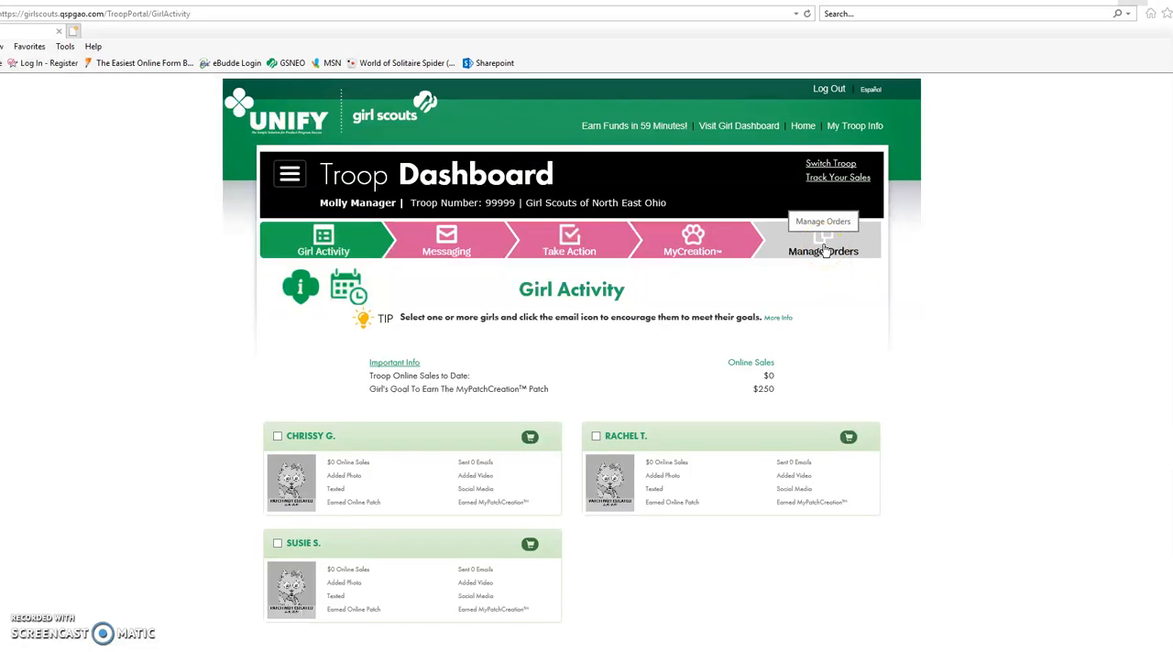
# Go to Manage Orders and open the order of the second girl listed for editing.
pyautogui.click(290, 174)
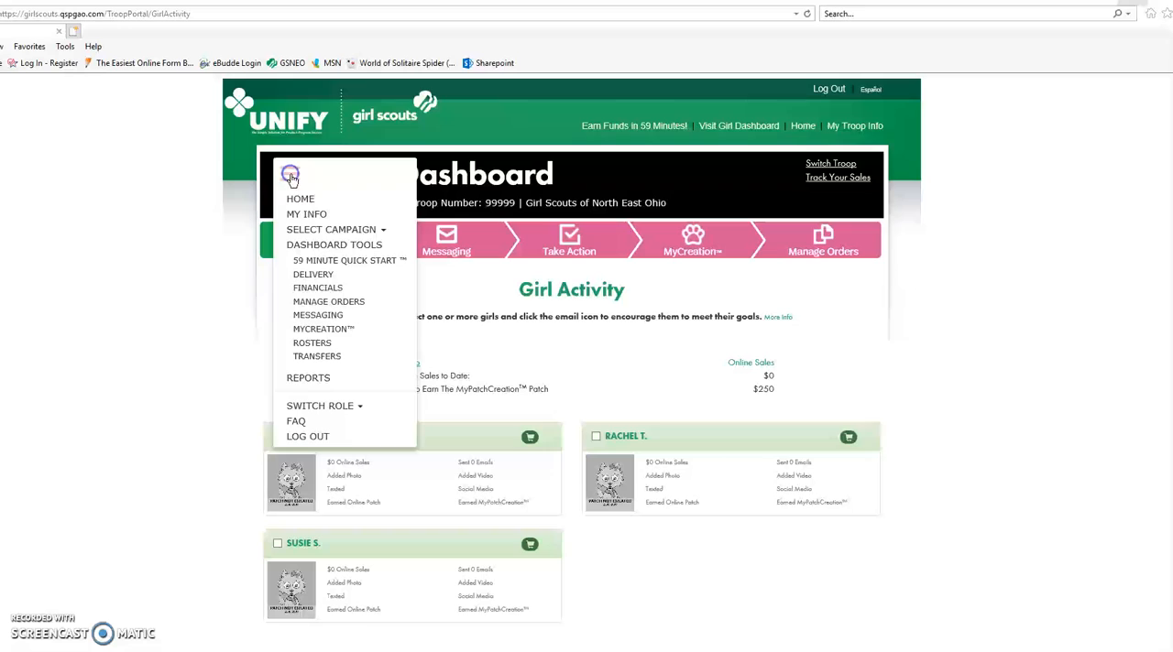
pyautogui.click(326, 305)
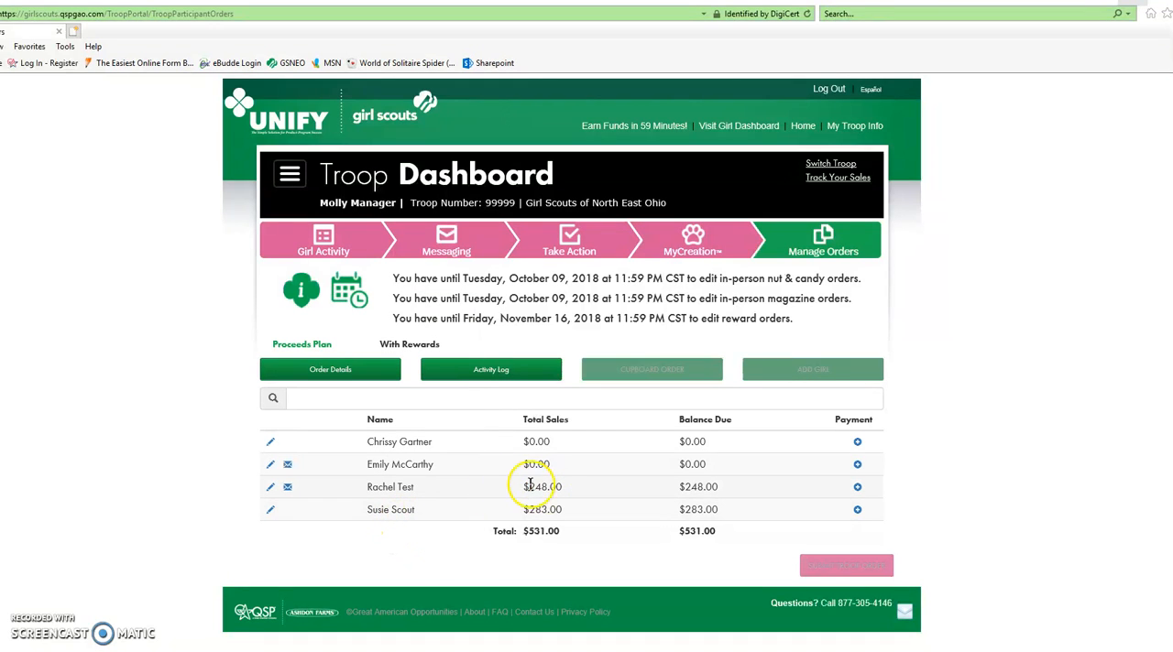
pyautogui.moveTo(390, 491)
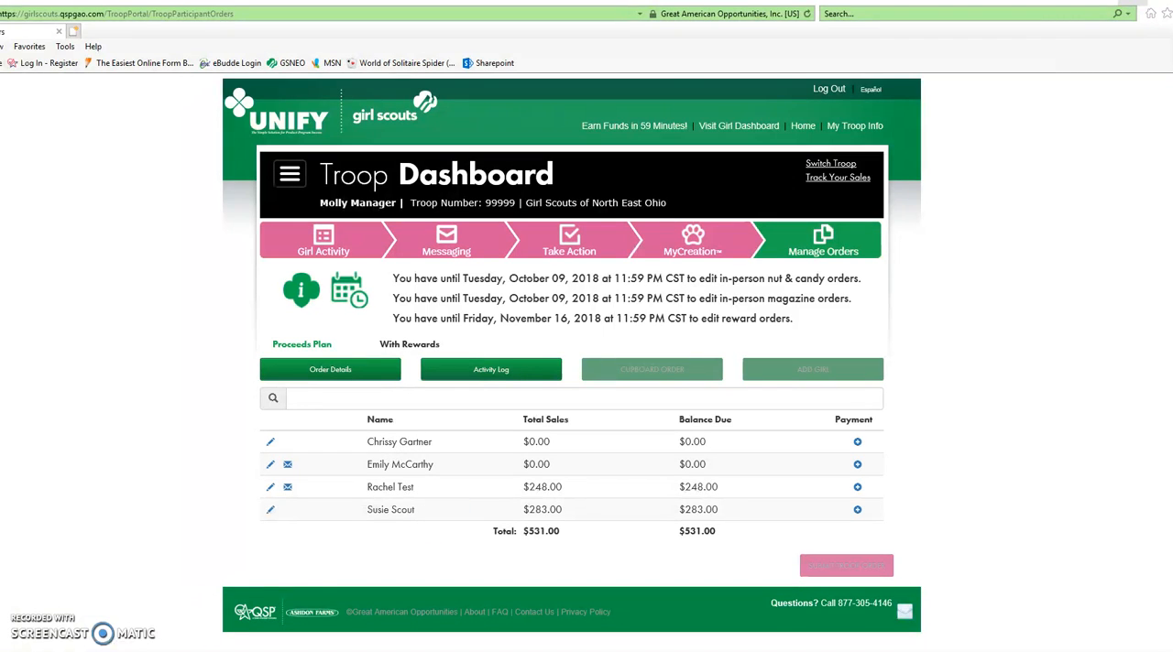
pyautogui.click(272, 467)
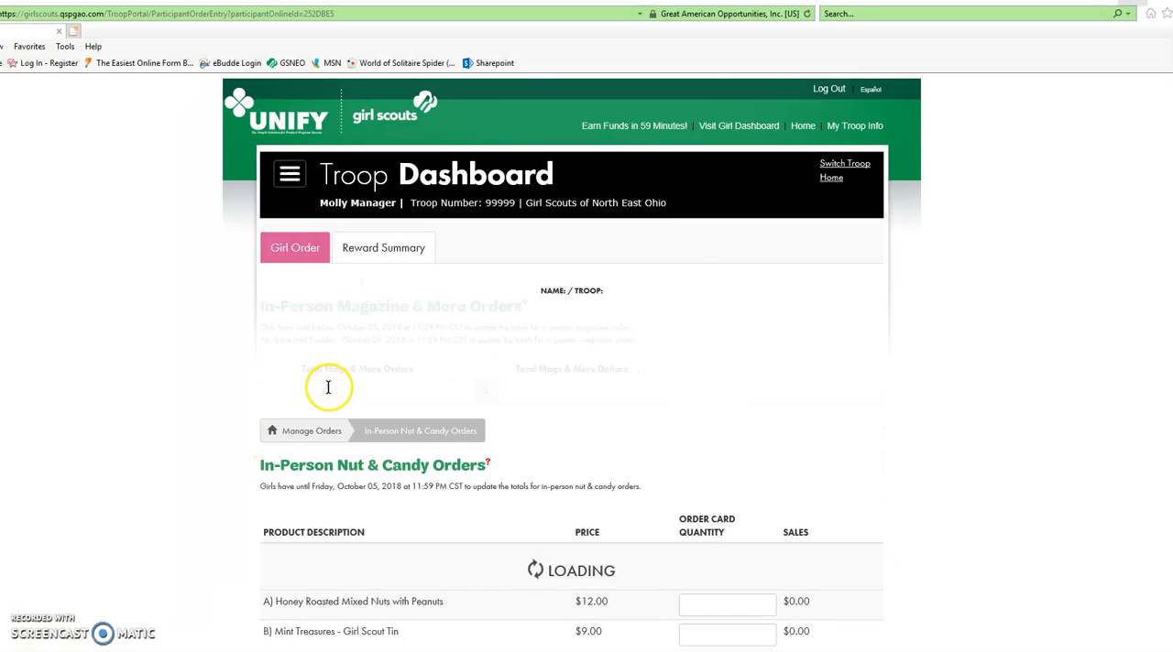
pyautogui.scroll(-1, 788, 339)
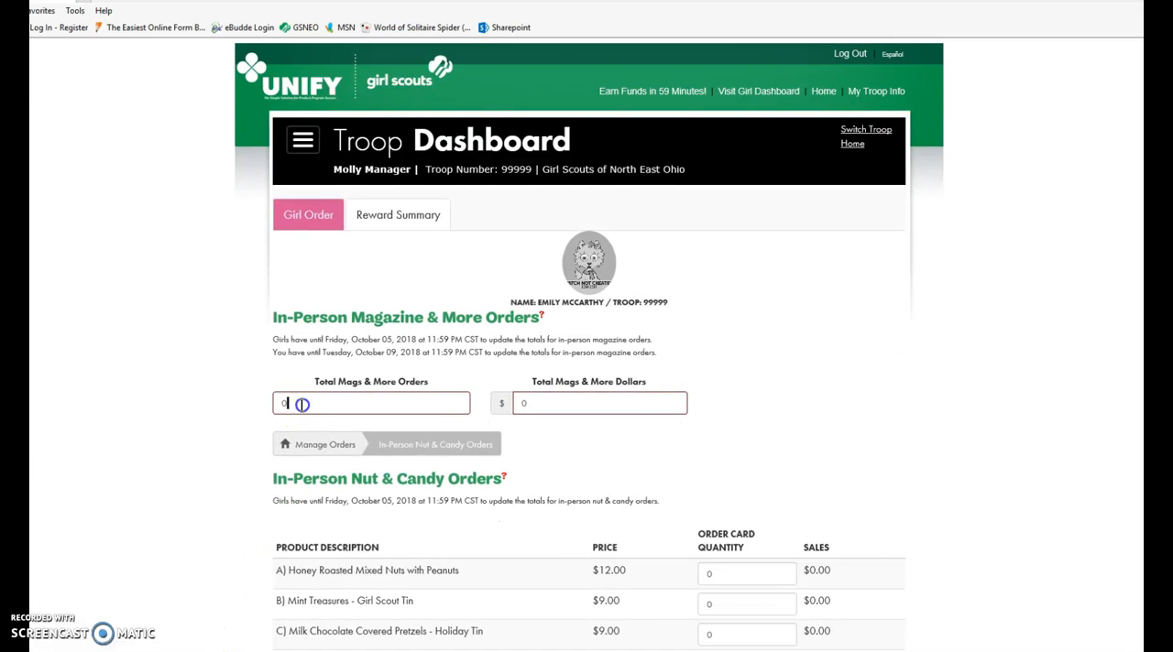
# Set the in-person magazine totals to 3 orders and 65 dollars.
pyautogui.click(260, 404)
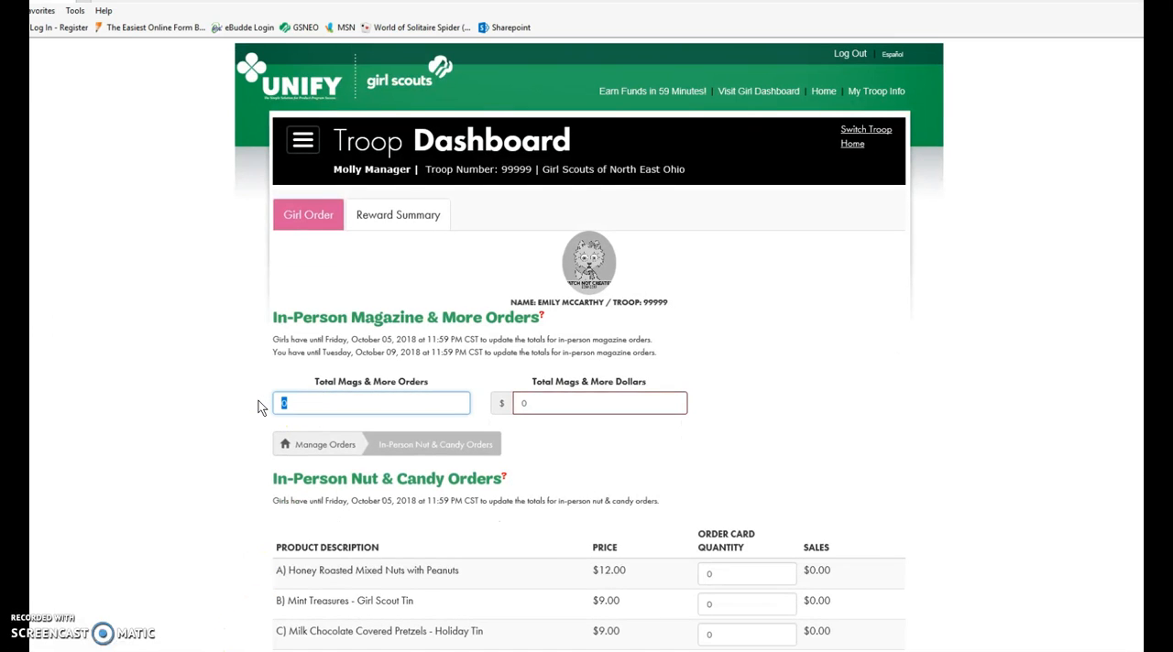
pyautogui.write('3')
pyautogui.press('Tab')
pyautogui.write('65.')
pyautogui.click(267, 407)
pyautogui.press('Tab')
# Set the order card quantities for nut and candy products A to D to 4, 3, 4 and 1.
pyautogui.scroll(-3, 291, 363)
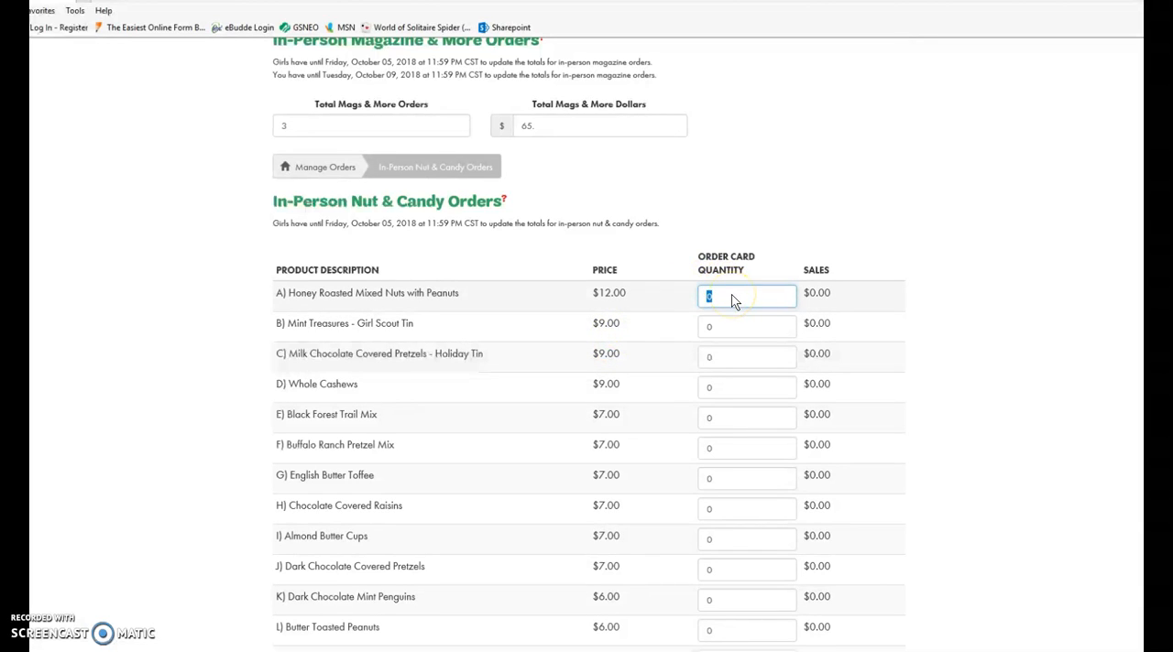
pyautogui.write('4')
pyautogui.press('Tab')
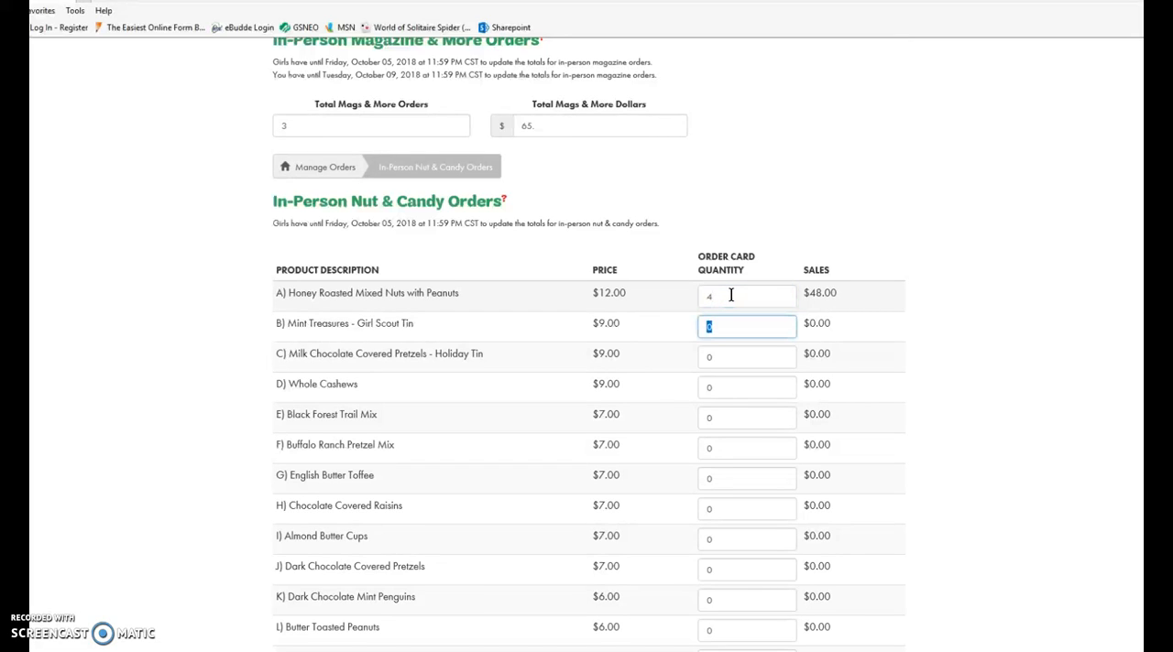
pyautogui.write('3')
pyautogui.press('Tab')
pyautogui.write('4')
pyautogui.press('Tab')
pyautogui.write('1')
pyautogui.press('Tab')
# Set the order card quantities for nut and candy products E to H to 5, 1, 5 and 7.
pyautogui.write('5')
pyautogui.press('Tab')
pyautogui.write('1')
pyautogui.press('Tab')
pyautogui.write('5')
pyautogui.press('Tab')
pyautogui.write('7')
pyautogui.press('Tab')
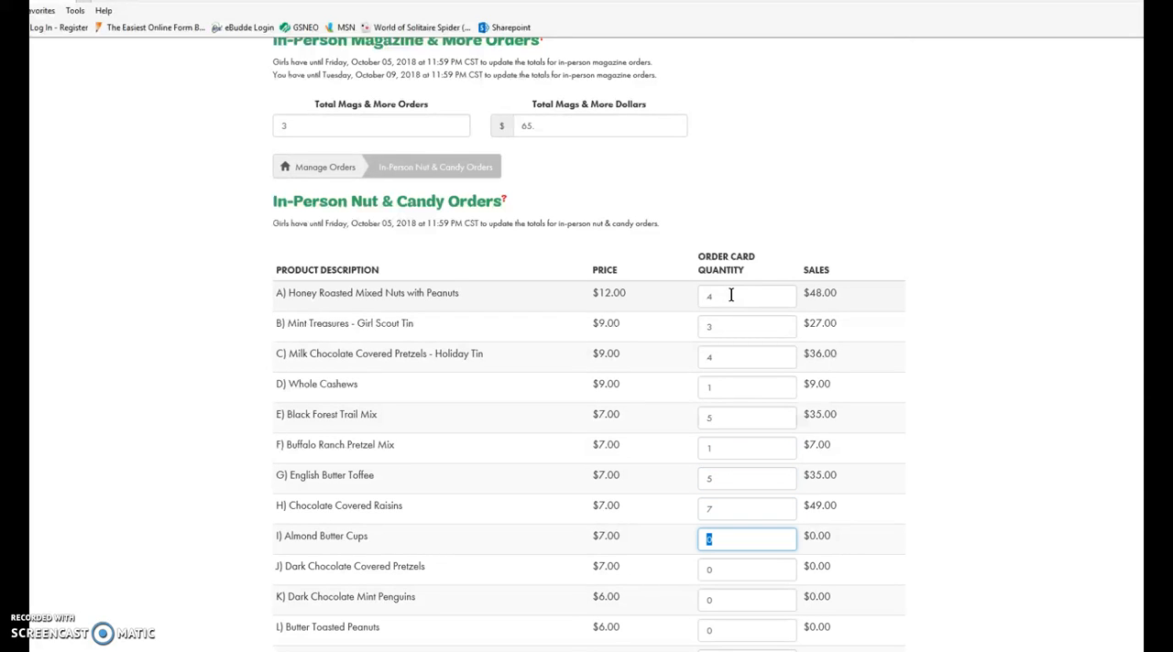
# Set the order card quantities for nut and candy products I to L to 0, 0, 1 and 8.
pyautogui.write('0')
pyautogui.press('Tab')
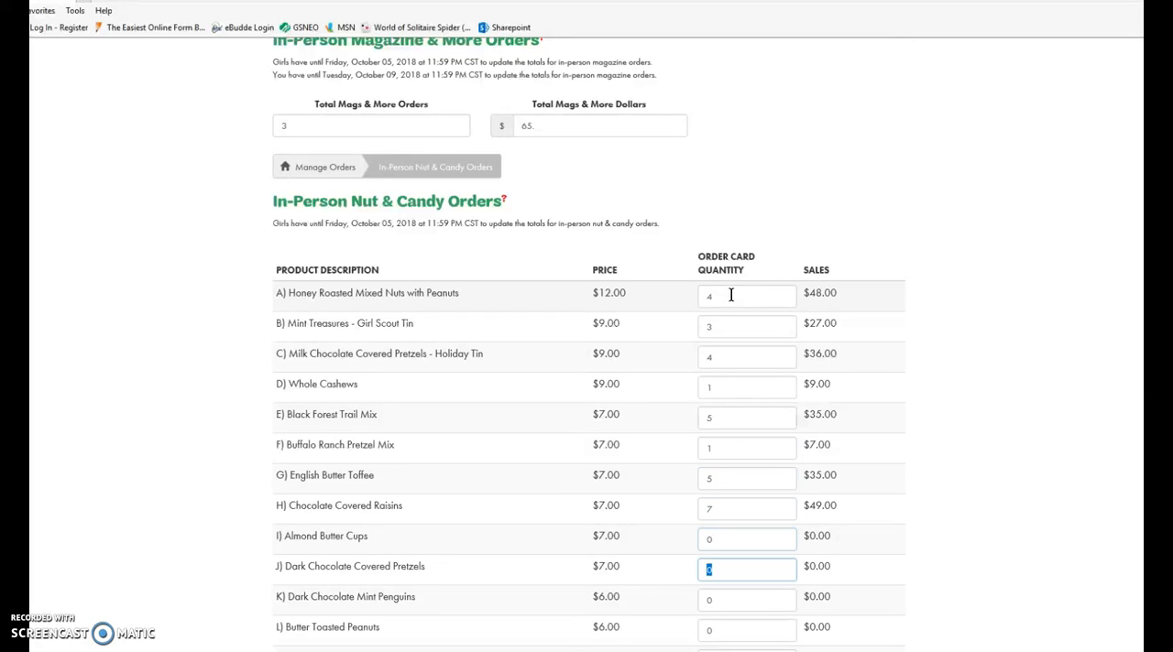
pyautogui.write('0')
pyautogui.press('Tab')
pyautogui.write('1')
pyautogui.press('Tab')
pyautogui.write('8')
pyautogui.press('Tab')
# Set the order card quantities for nut and candy products M to P to 9, 5, 5 and 4.
pyautogui.write('9')
pyautogui.press('Tab')
pyautogui.write('5')
pyautogui.press('Tab')
pyautogui.write('5')
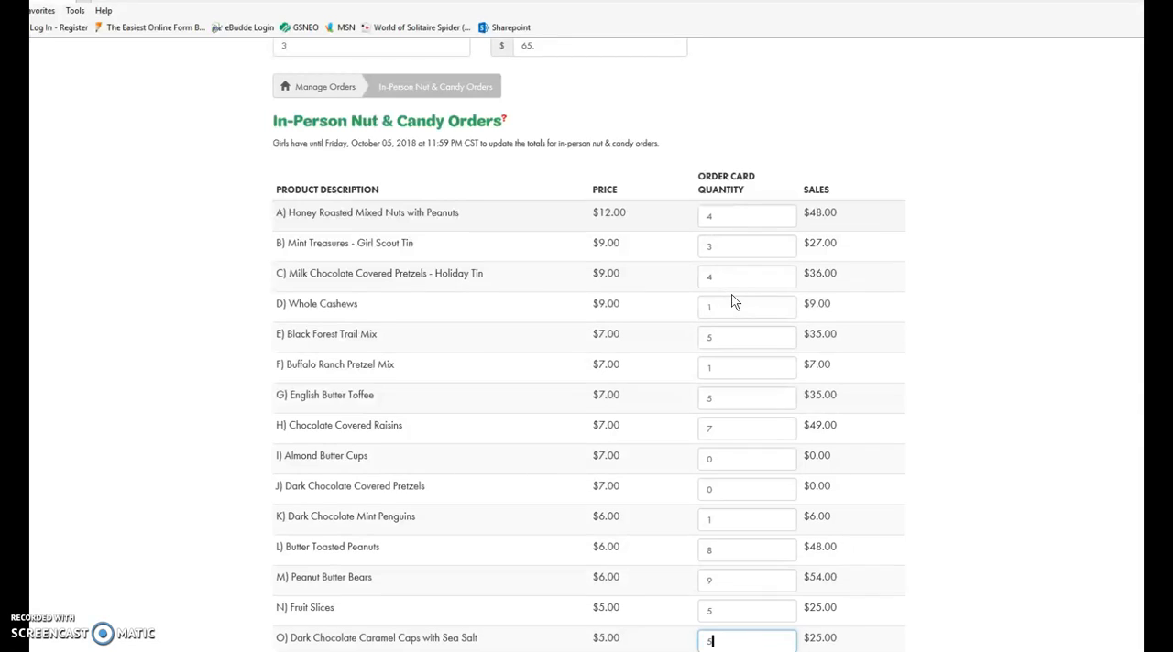
pyautogui.press('Tab')
pyautogui.write('4')
pyautogui.press('Tab')
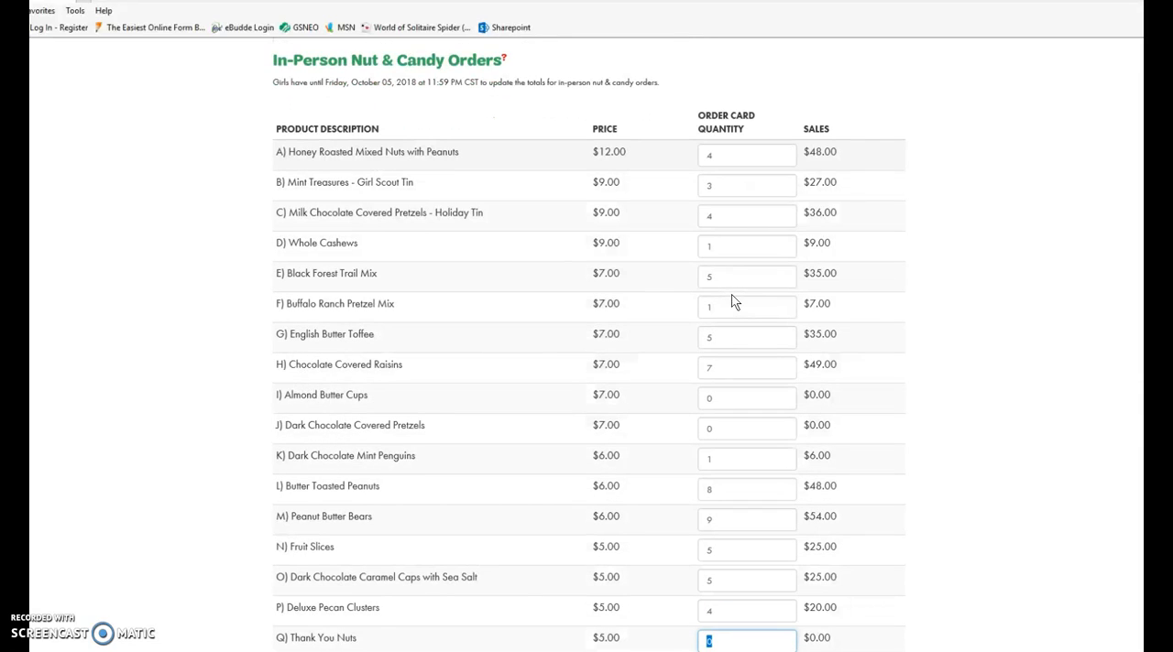
# Set the quantities of Thank You Nuts and Thank You Voucher to 2 each, and save the order to continue.
pyautogui.write('2')
pyautogui.press('Tab')
pyautogui.write('2')
pyautogui.press('Tab')
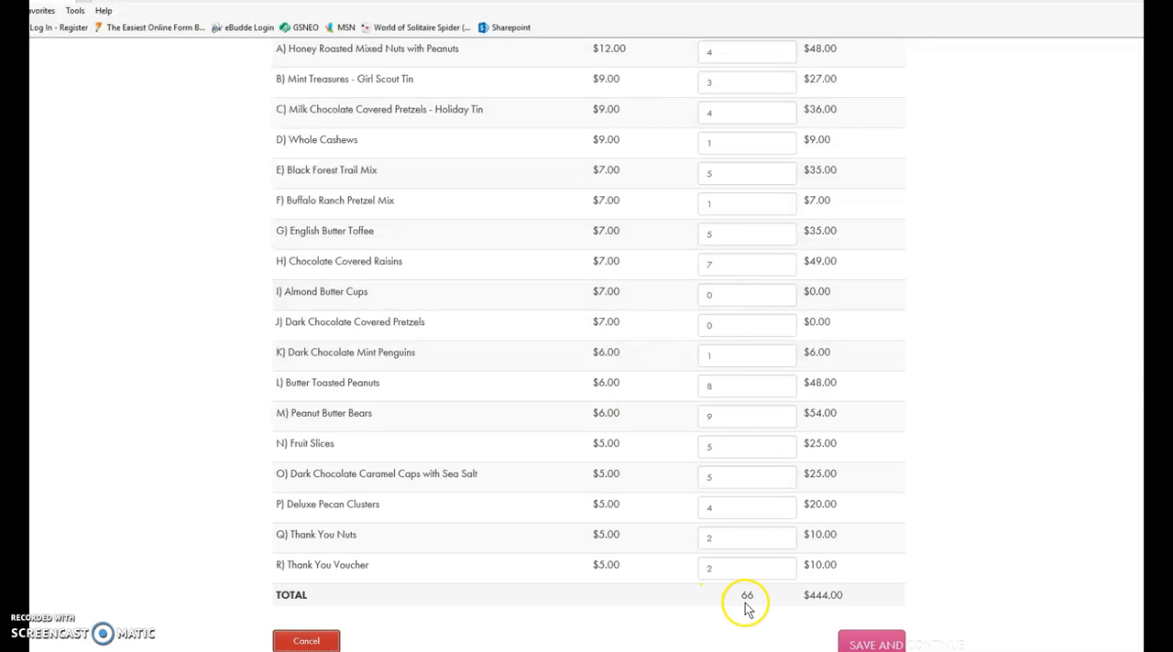
pyautogui.scroll(-3, 907, 382)
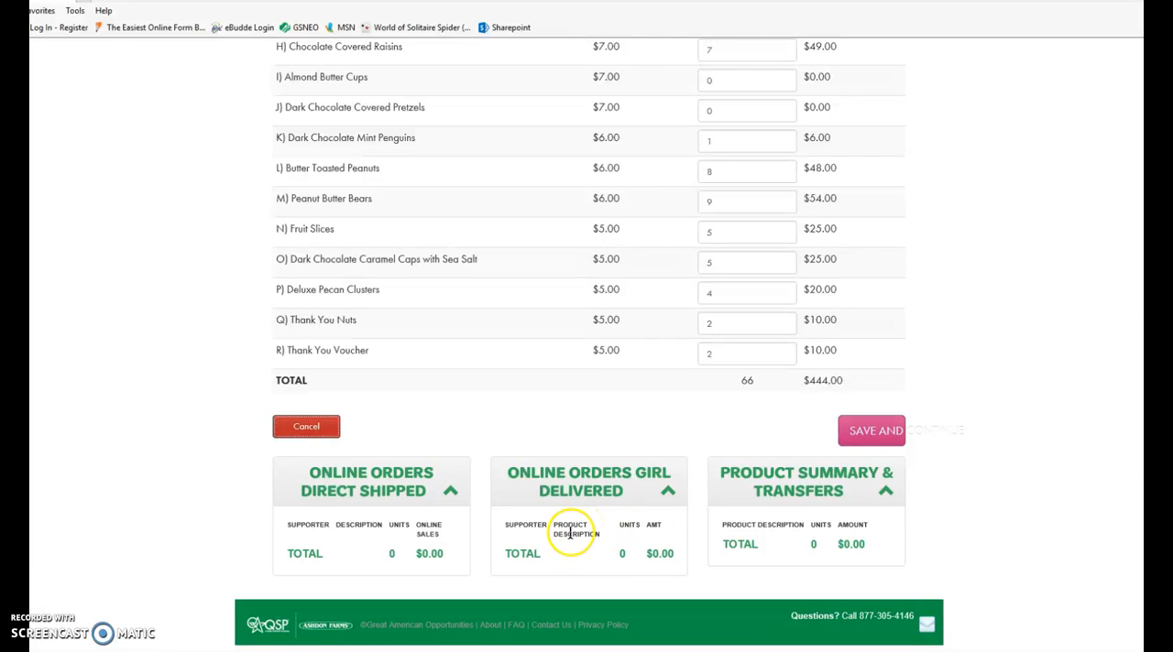
pyautogui.click(867, 438)
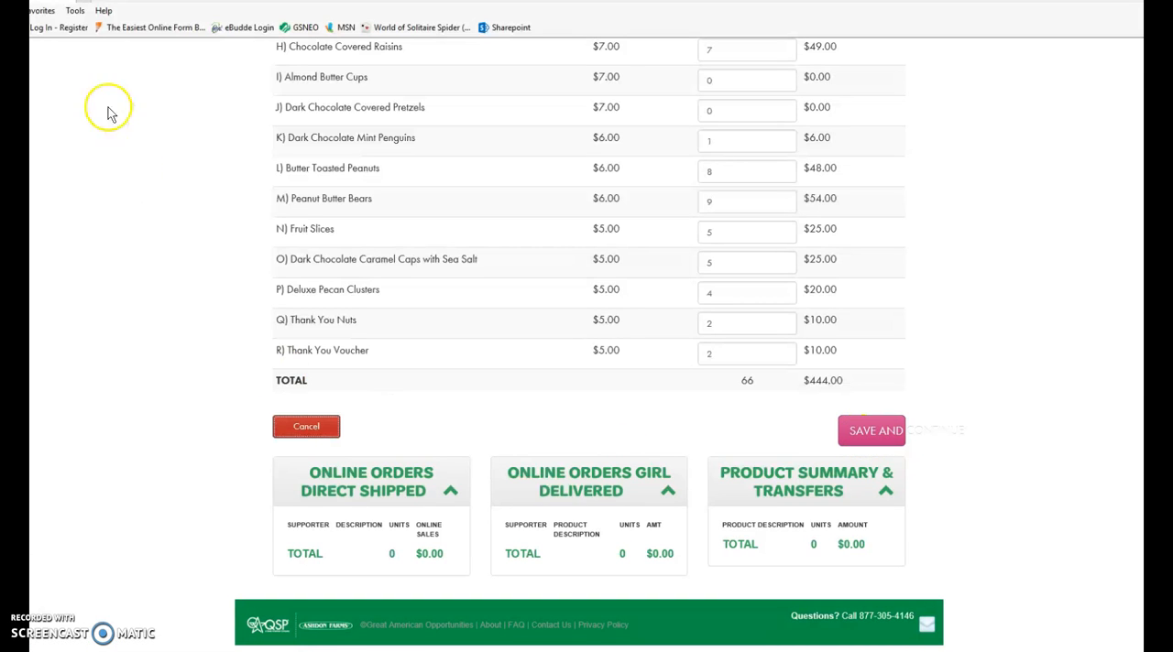
# Select Personalized T-shirt - Certificate as the reward choice for $700 combined sales.
pyautogui.scroll(-2, 800, 283)
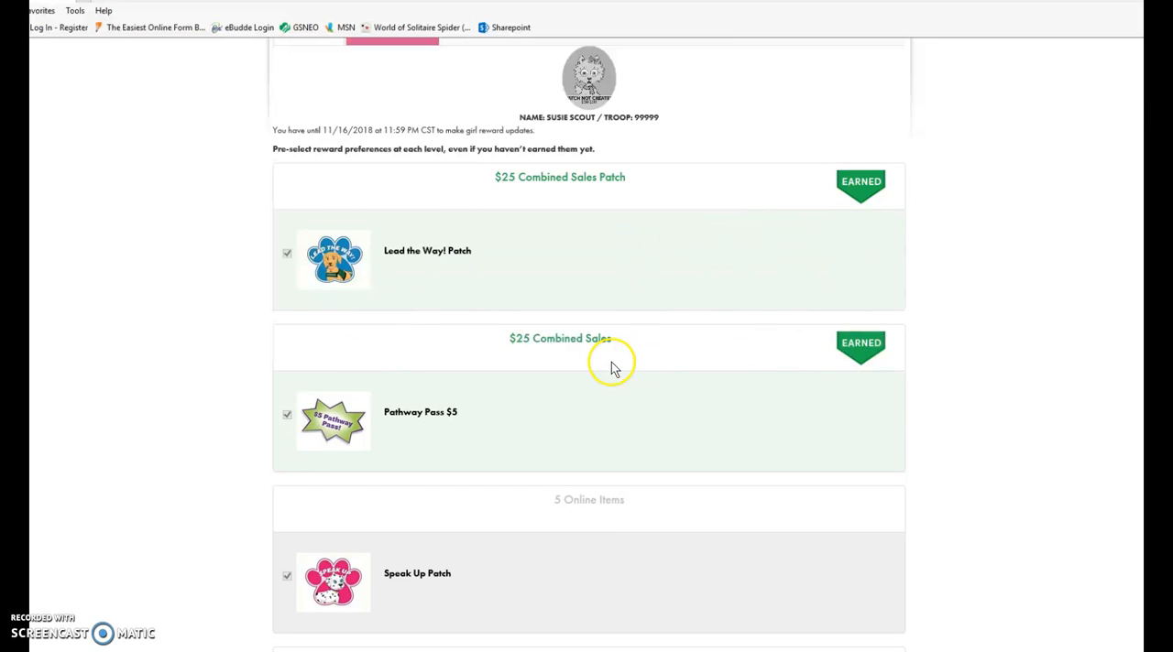
pyautogui.scroll(-2, 539, 337)
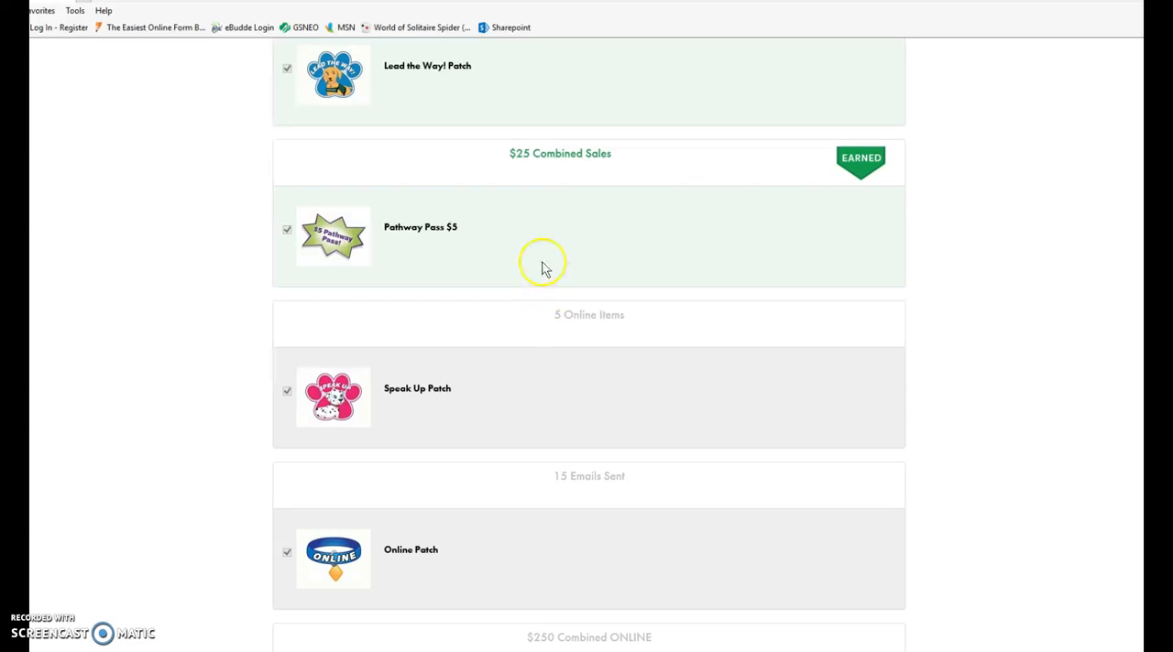
pyautogui.scroll(-6, 541, 270)
pyautogui.scroll(-3, 541, 280)
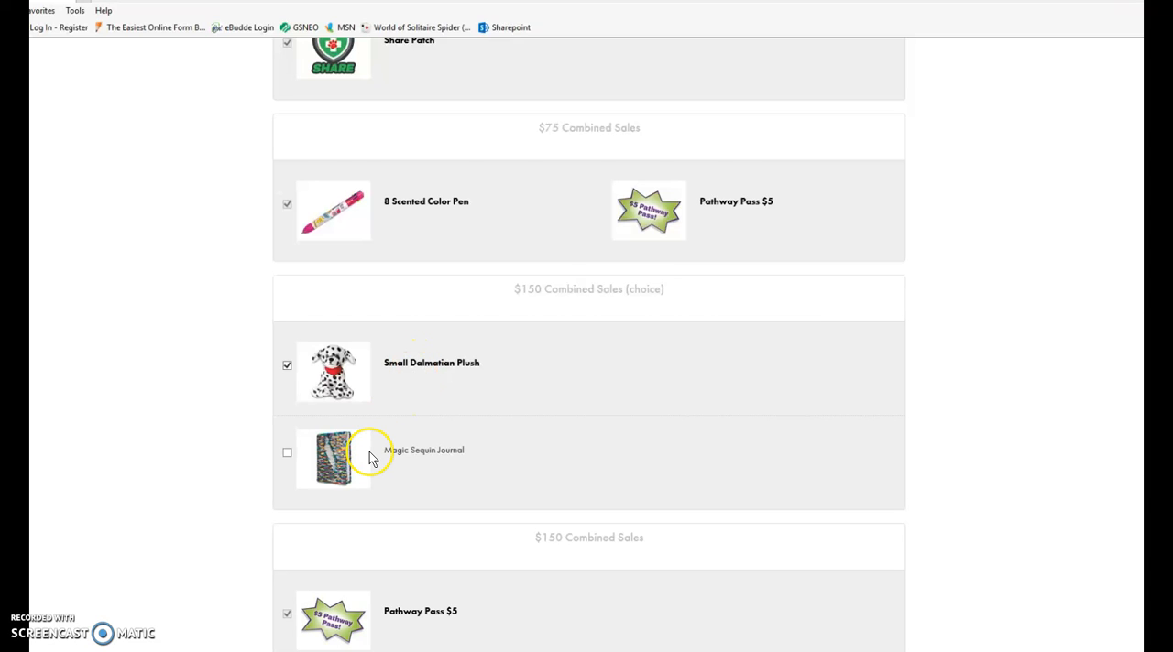
pyautogui.scroll(-1, 486, 391)
pyautogui.scroll(-12, 485, 391)
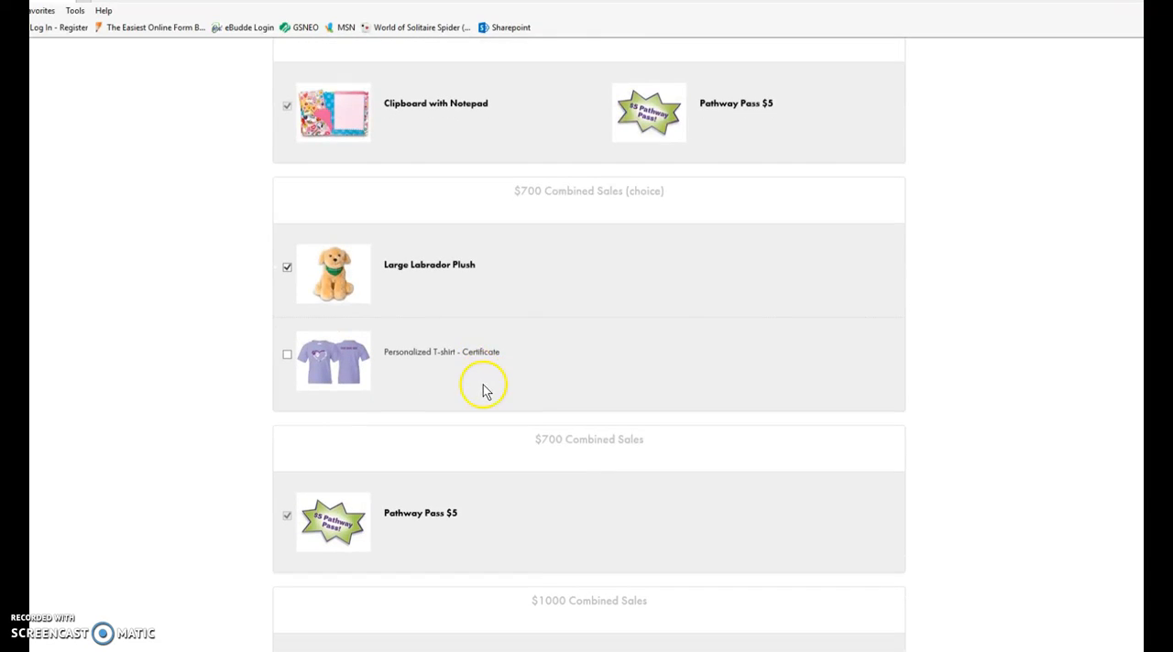
pyautogui.click(289, 355)
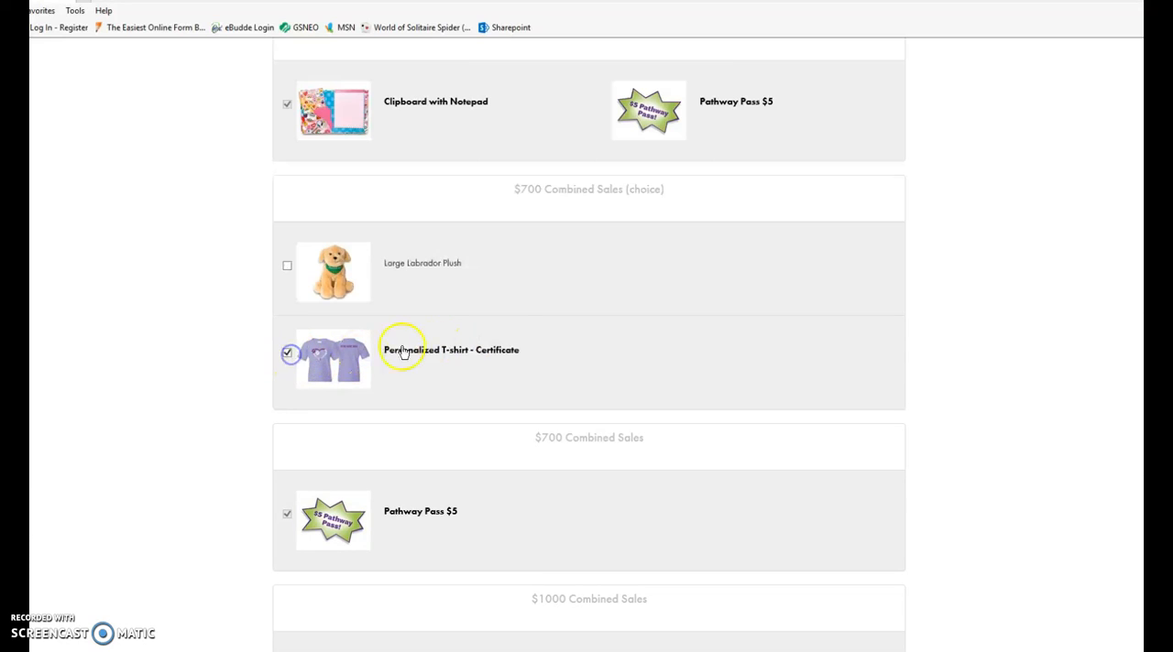
# Choose Large Labrador Plush as the $700 combined sales reward and save the reward selections.
pyautogui.click(288, 267)
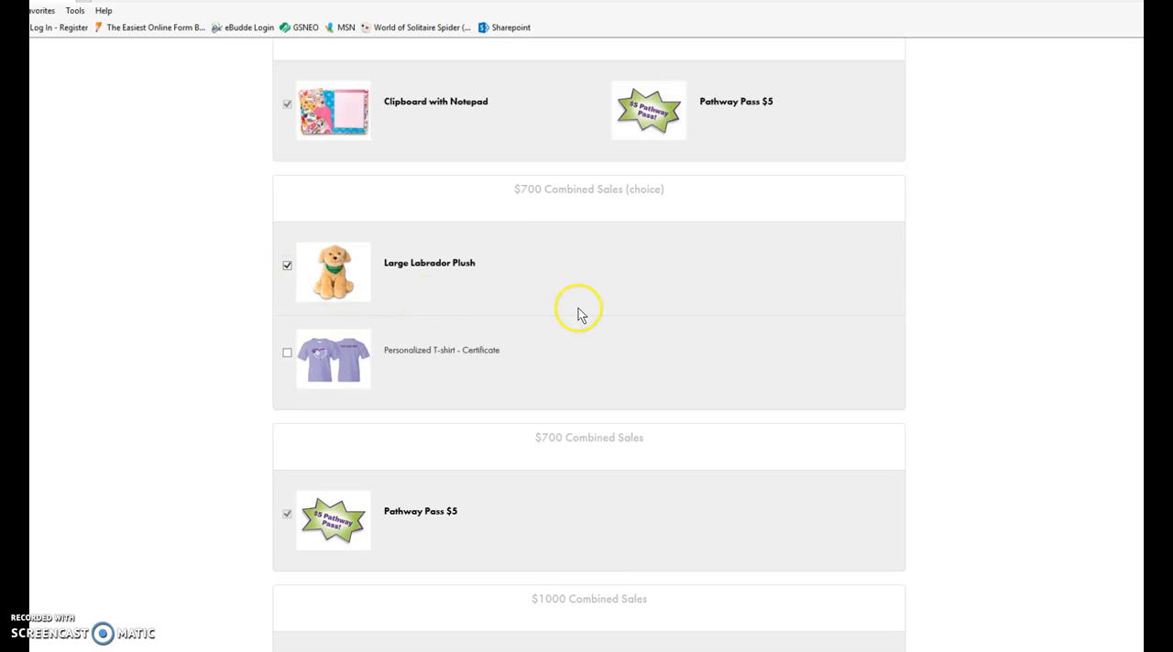
pyautogui.scroll(4, 575, 310)
pyautogui.scroll(2, 510, 192)
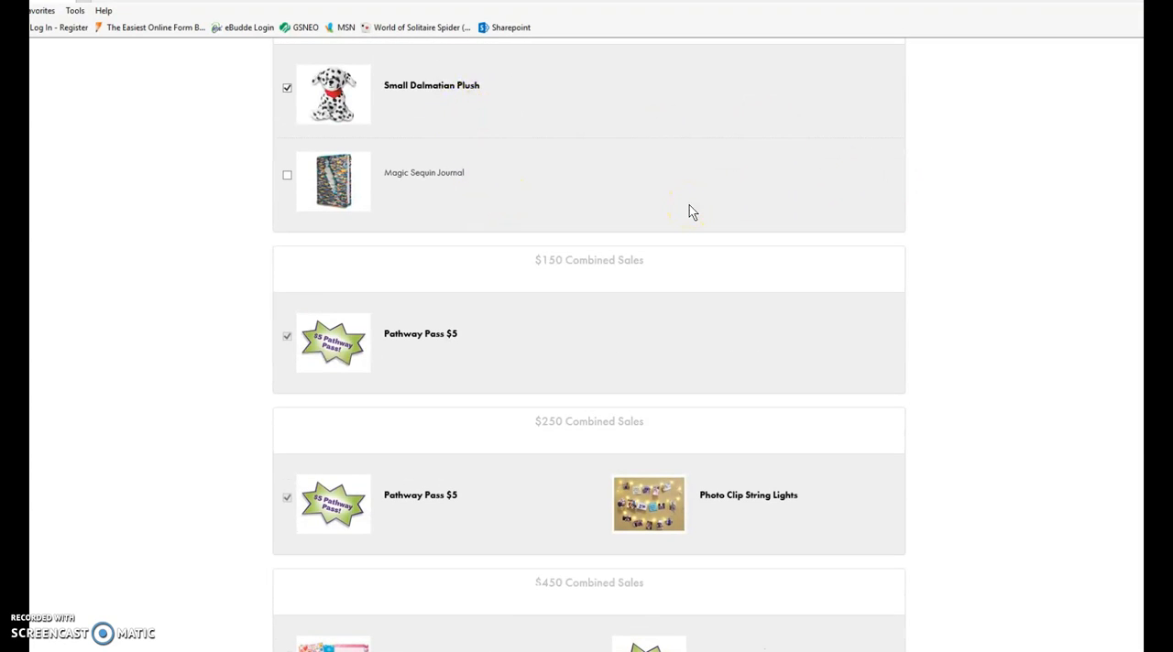
pyautogui.scroll(-8, 689, 205)
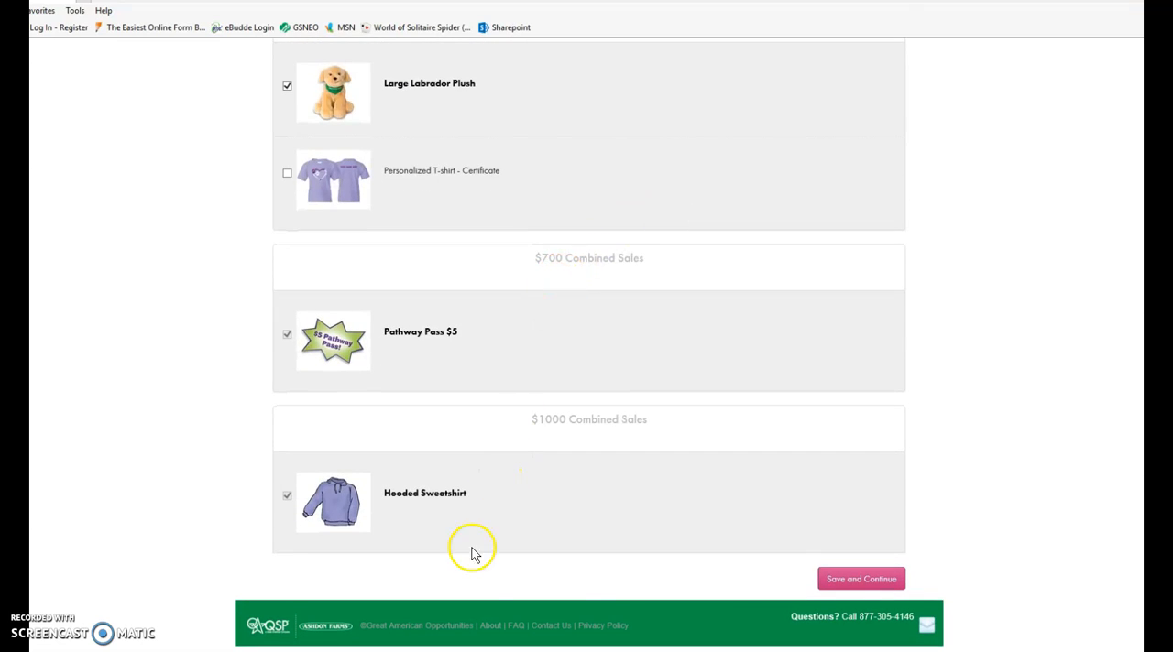
pyautogui.click(845, 581)
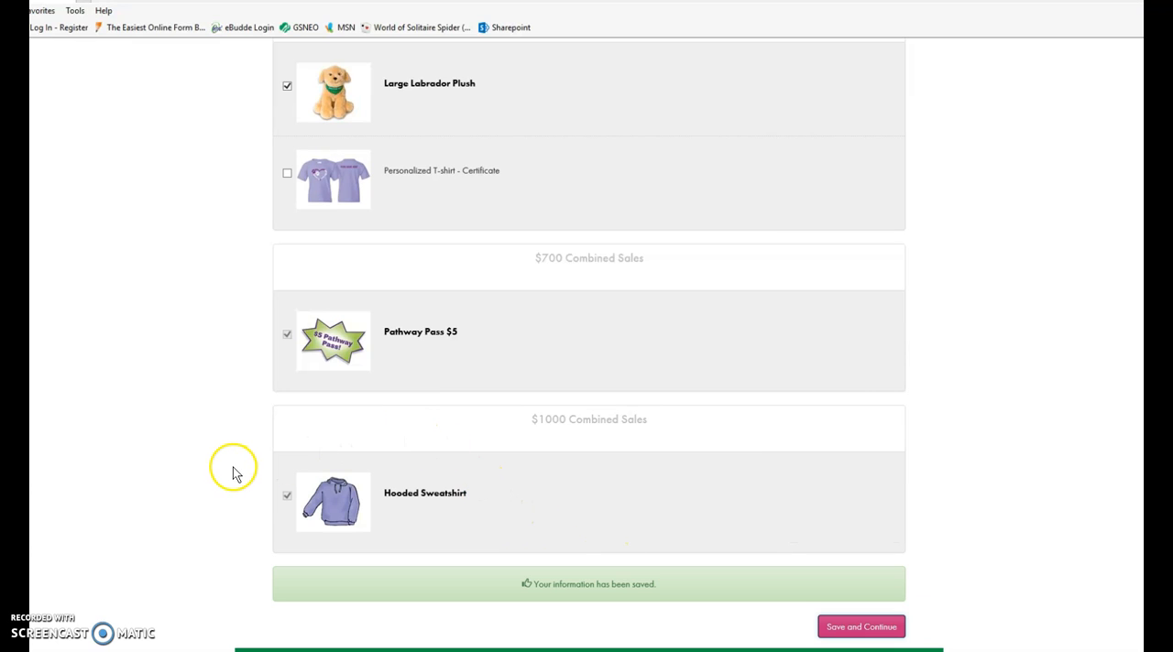
# Return to the girl's order and review its in-person nut and candy quantities.
pyautogui.scroll(3, 231, 472)
pyautogui.scroll(-3, 230, 435)
pyautogui.scroll(7, 210, 320)
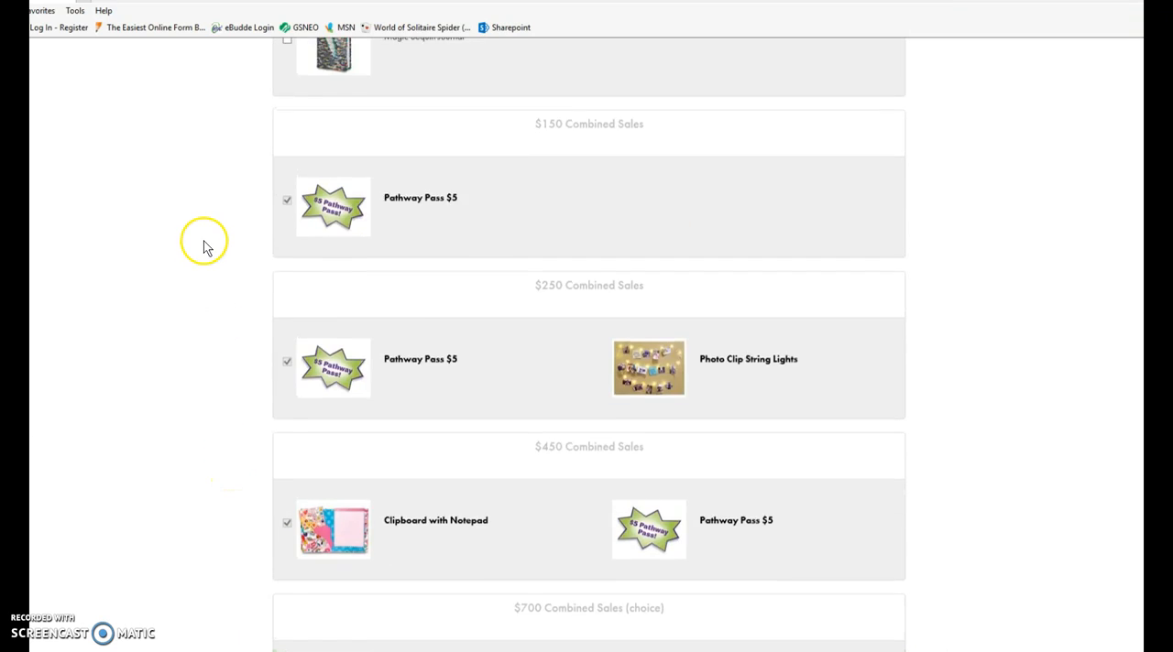
pyautogui.scroll(10, 204, 245)
pyautogui.click(298, 220)
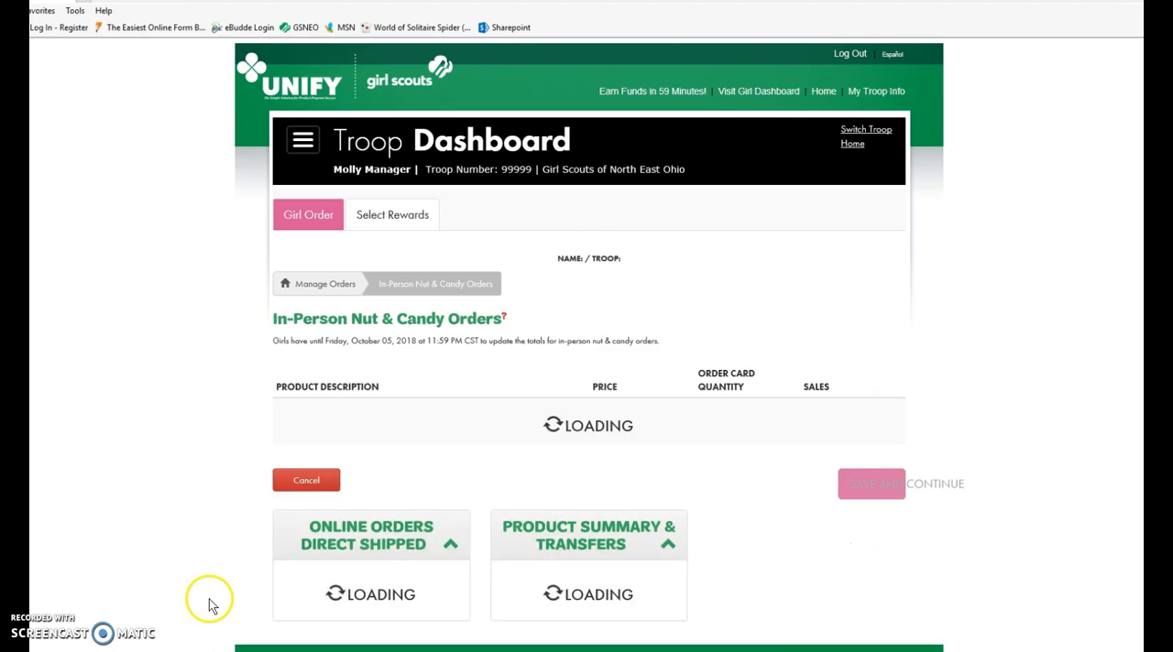
pyautogui.scroll(-3, 238, 568)
pyautogui.scroll(-2, 327, 332)
pyautogui.scroll(3, 327, 328)
pyautogui.scroll(-6, 296, 375)
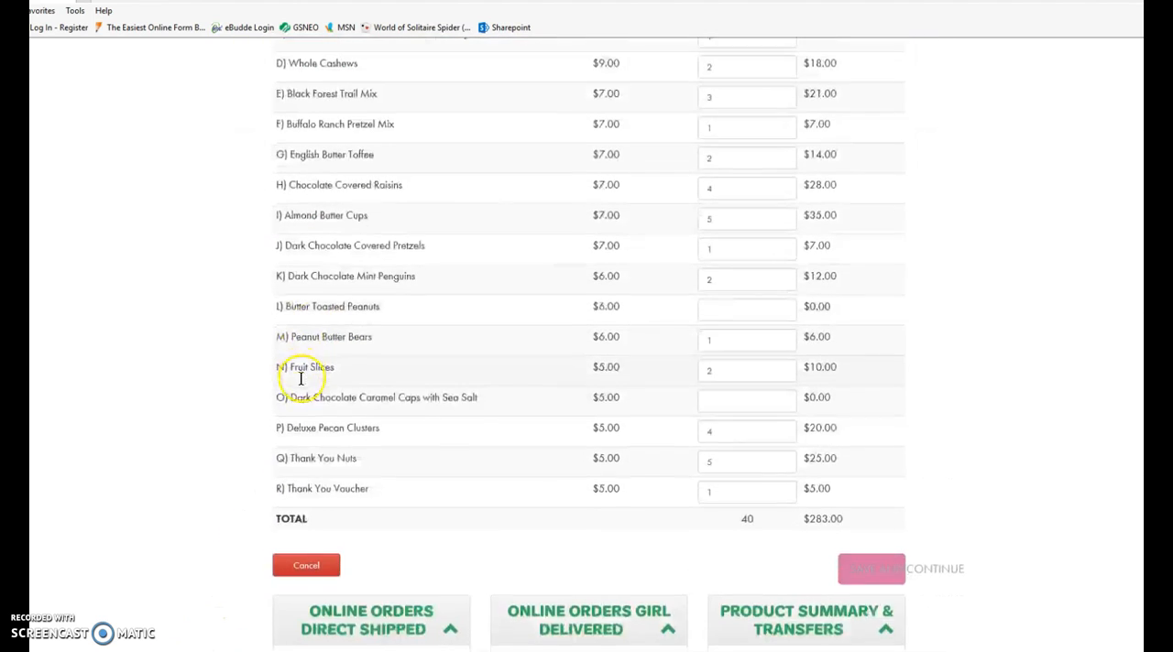
pyautogui.scroll(1, 291, 467)
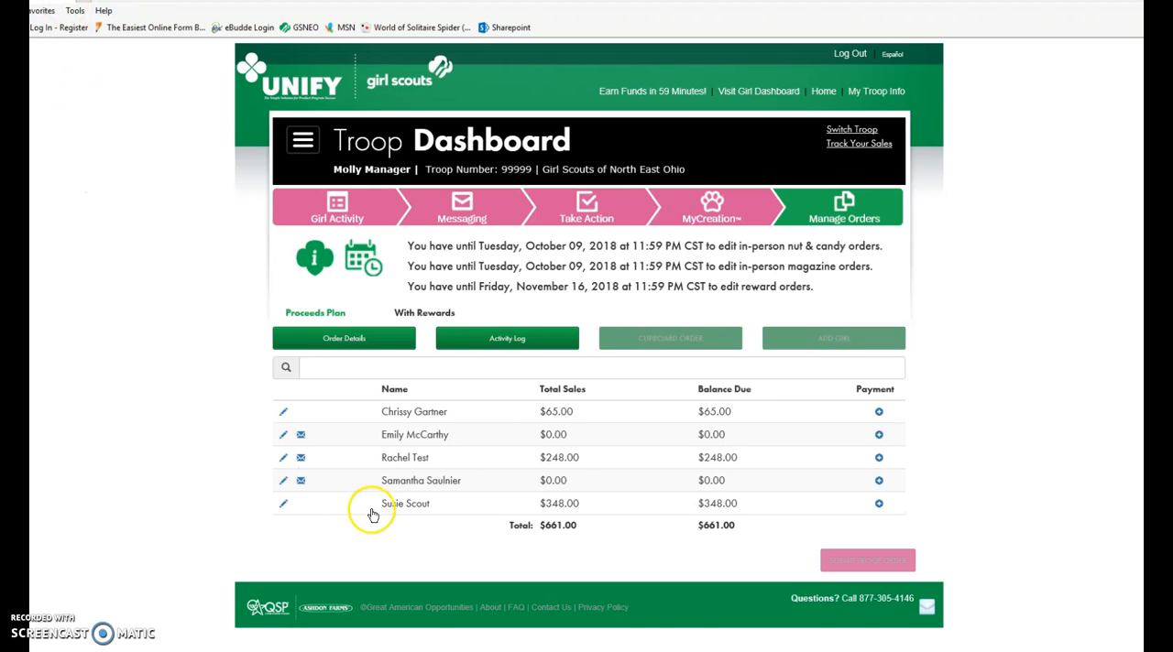
# Start a payment for the last girl listed and set its transaction date to 10/05/2018.
pyautogui.moveTo(410, 509)
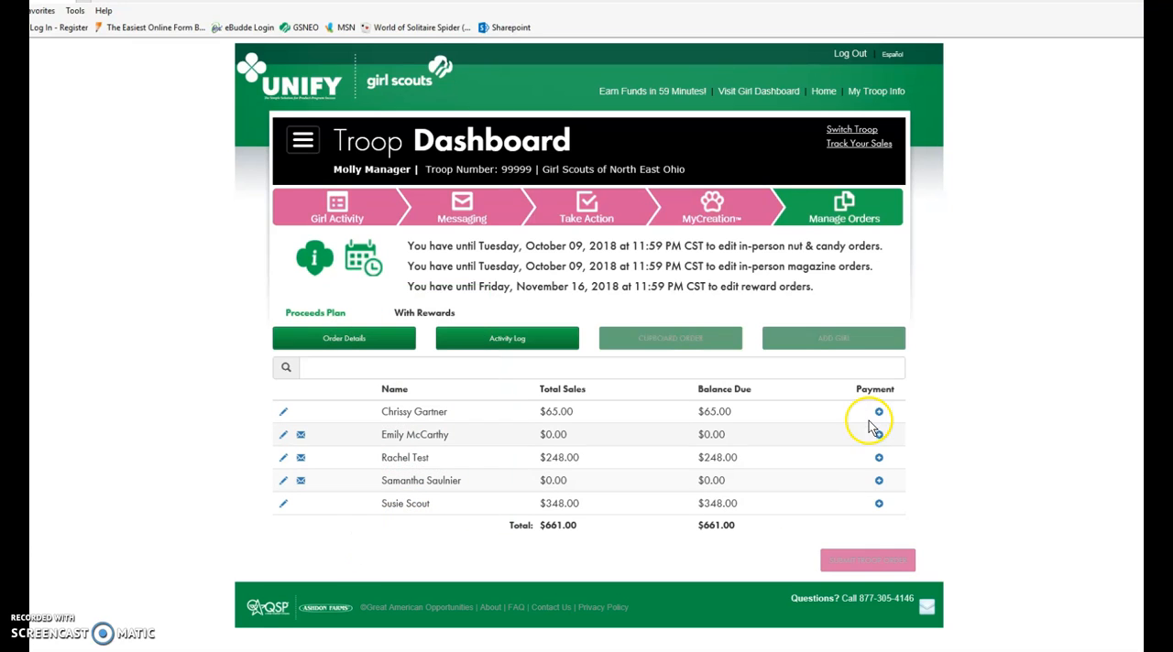
pyautogui.click(878, 505)
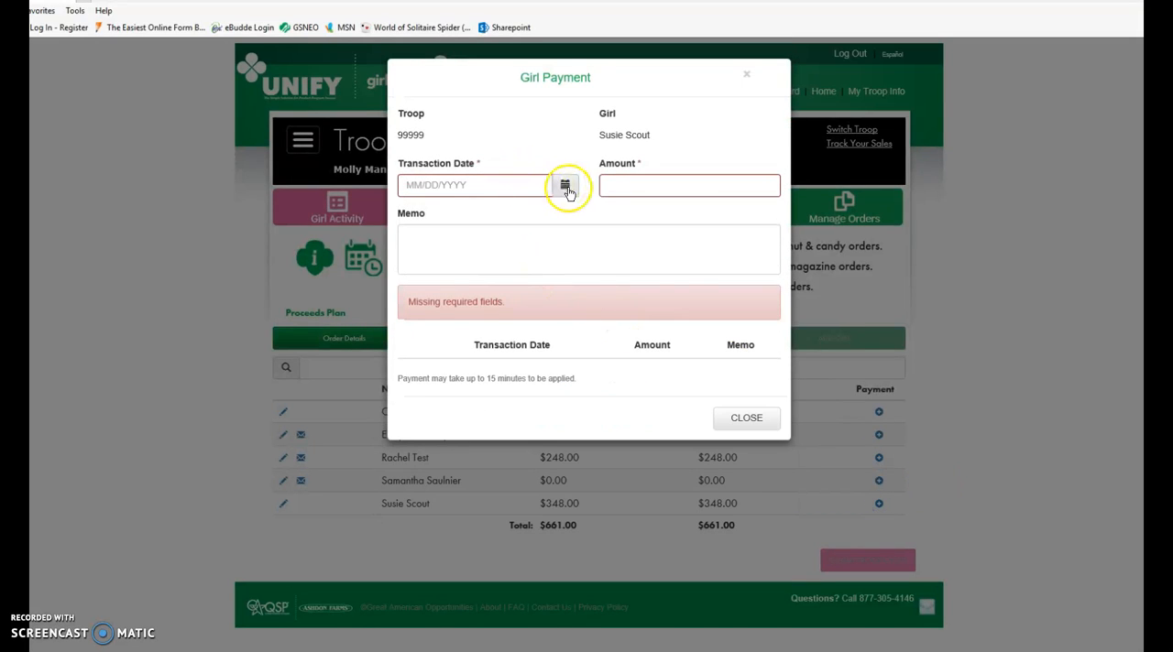
pyautogui.click(564, 184)
pyautogui.click(860, 211)
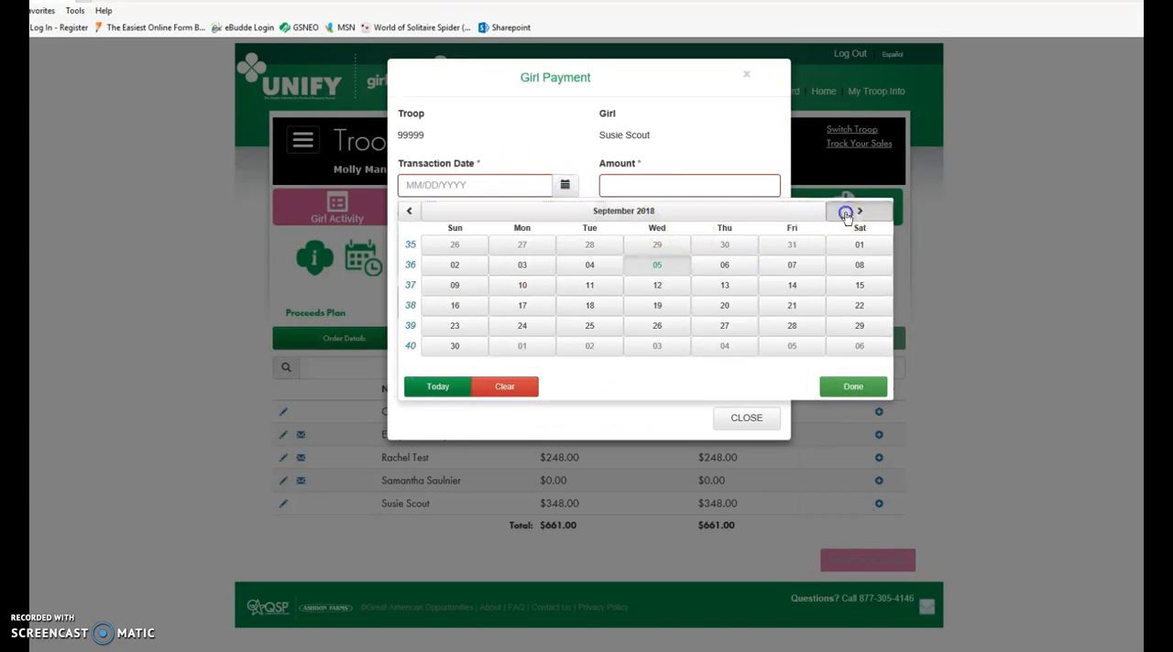
pyautogui.click(804, 247)
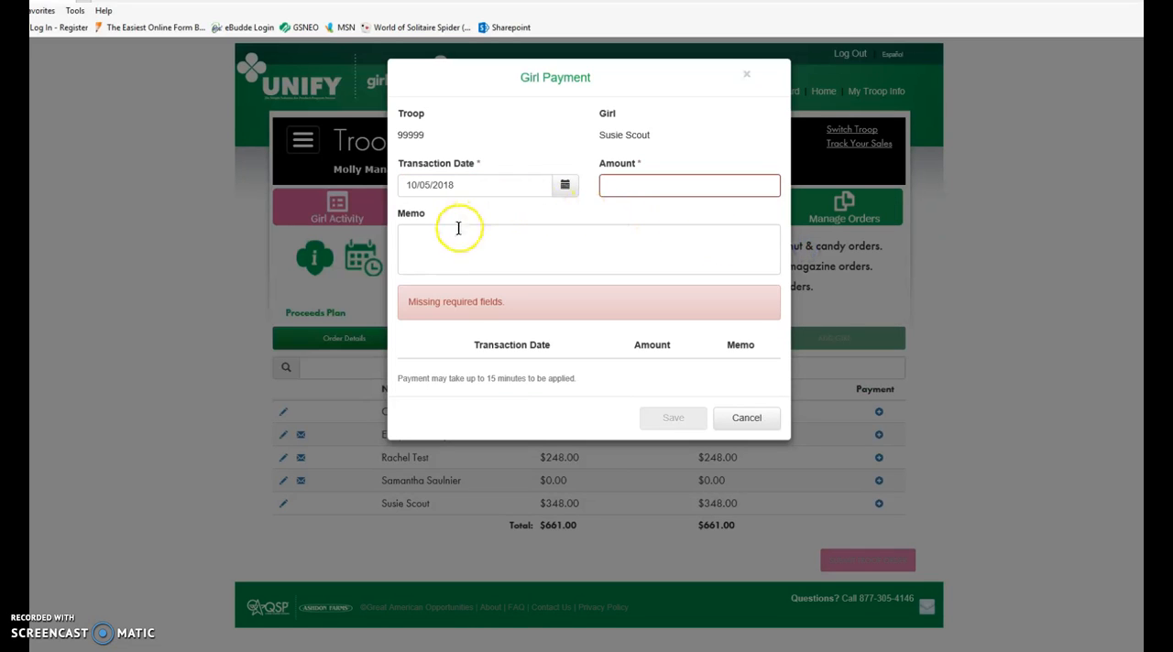
# Enter 65.00 as the payment amount with the memo "Magazine", save it and close the payment form.
pyautogui.click(644, 190)
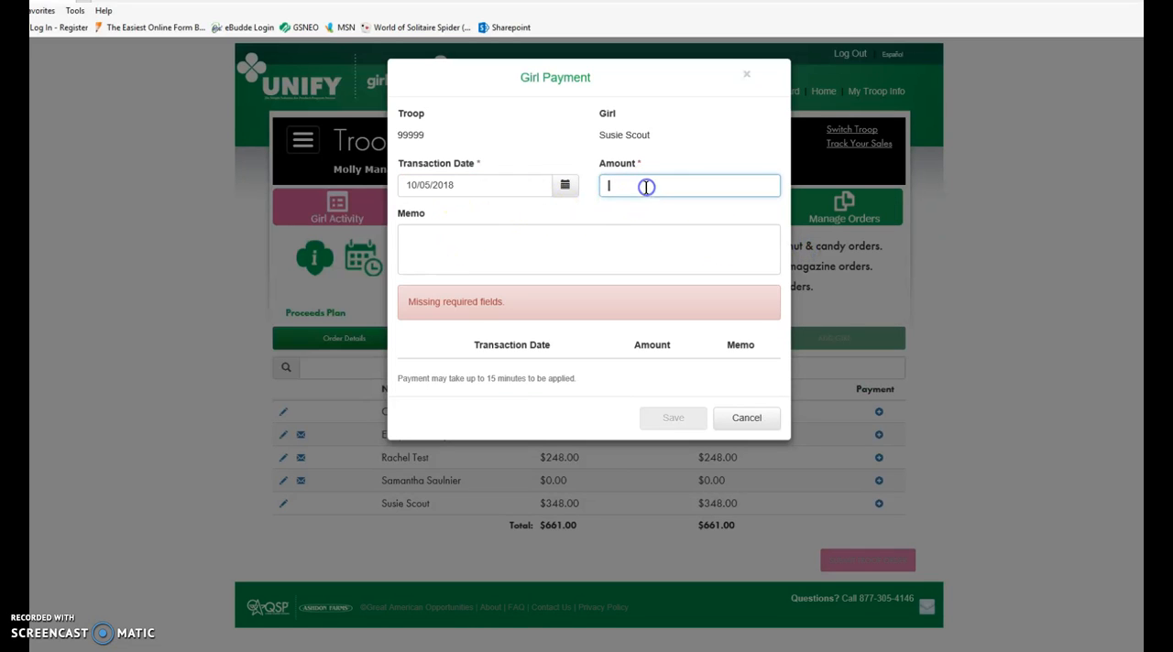
pyautogui.write('65')
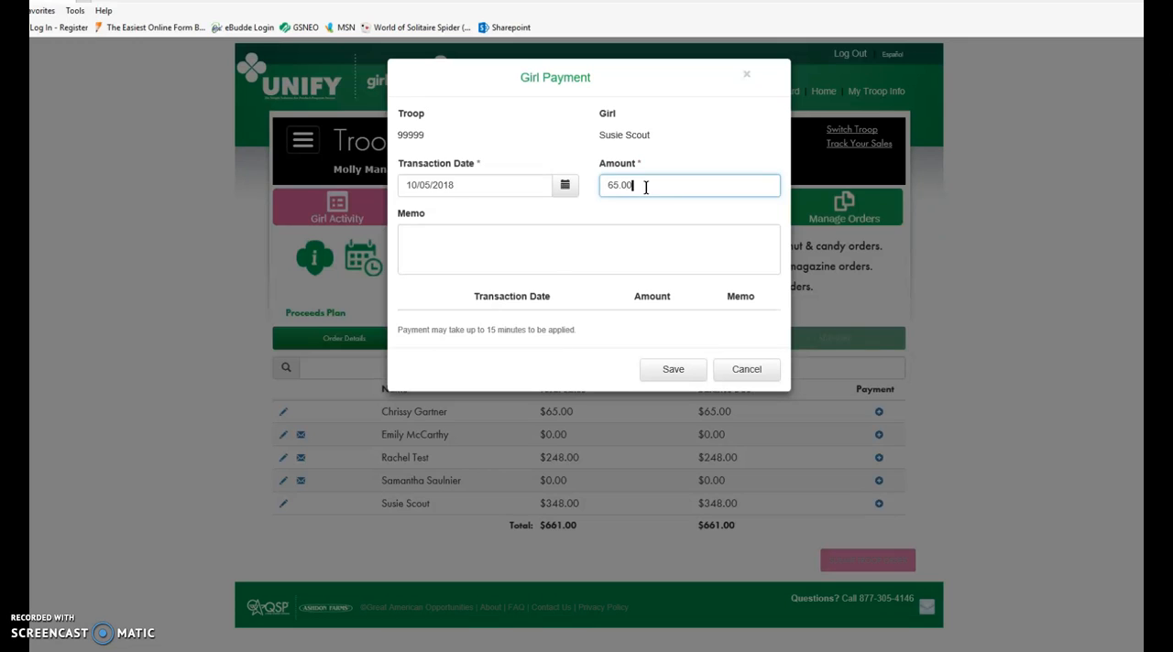
pyautogui.click(542, 243)
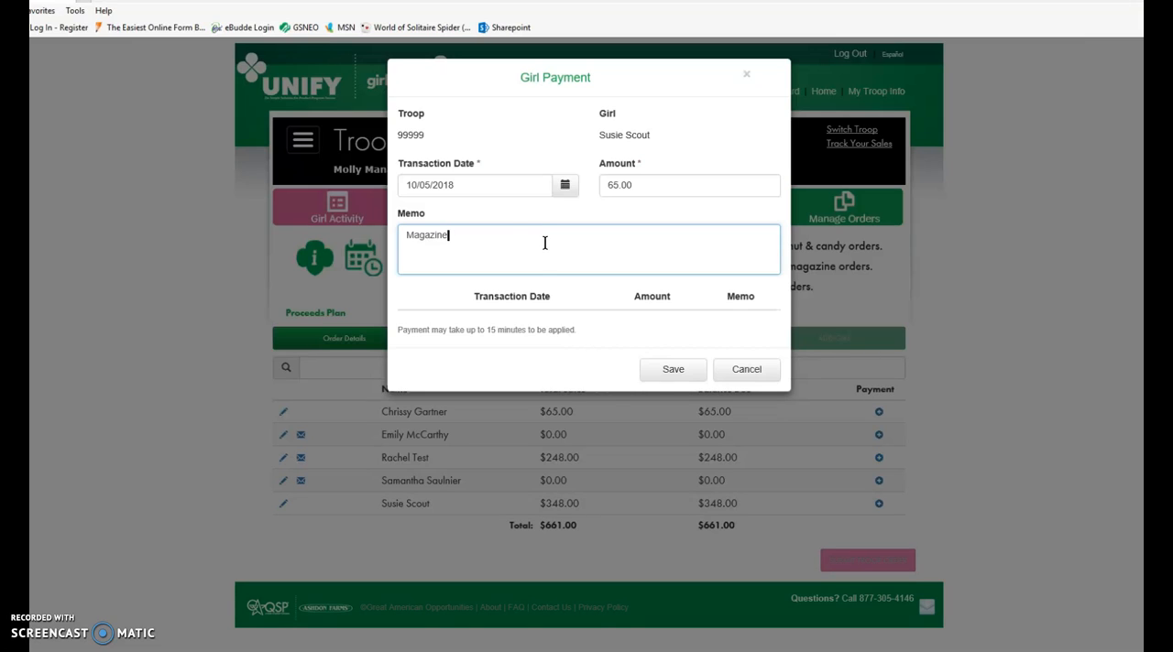
pyautogui.click(673, 370)
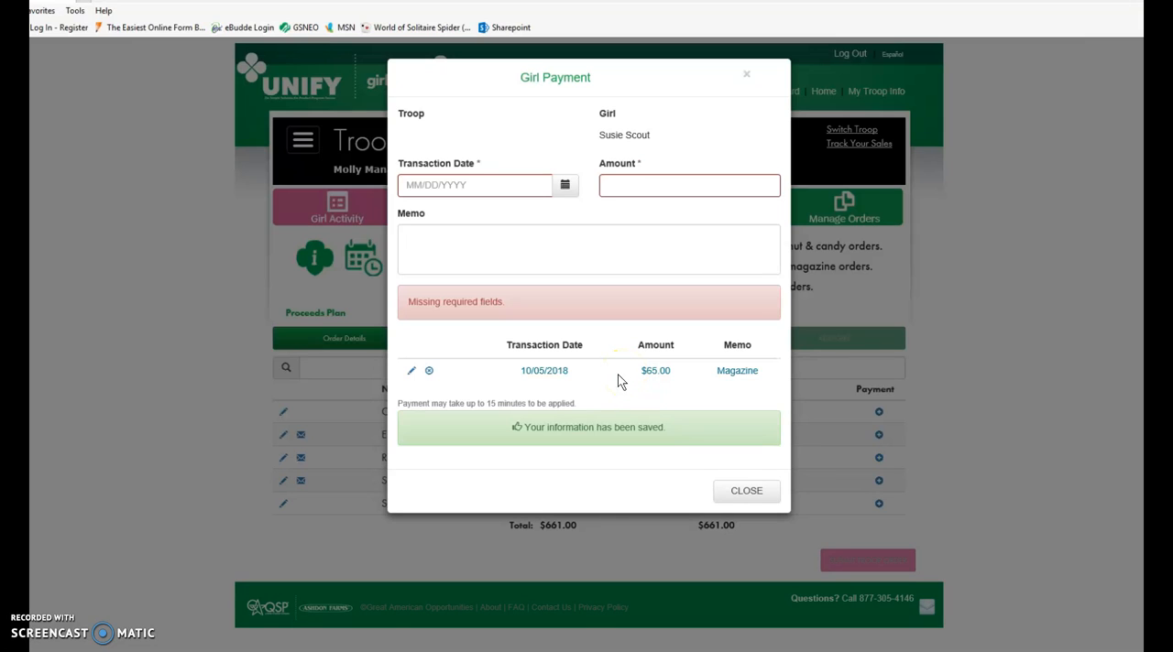
pyautogui.click(730, 490)
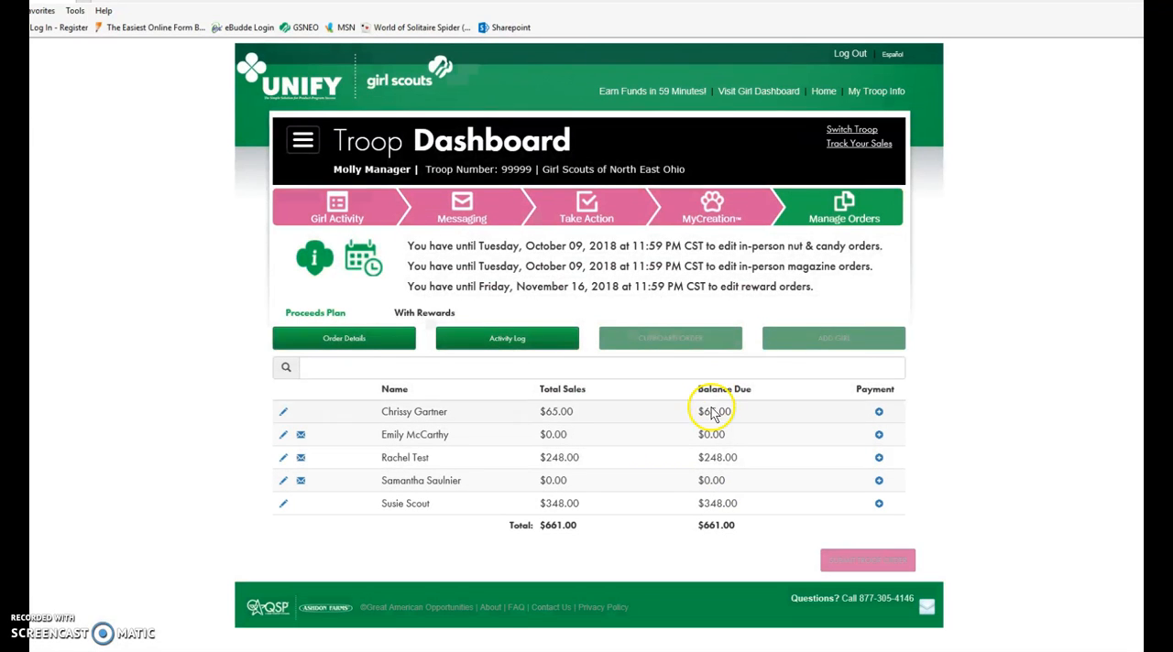